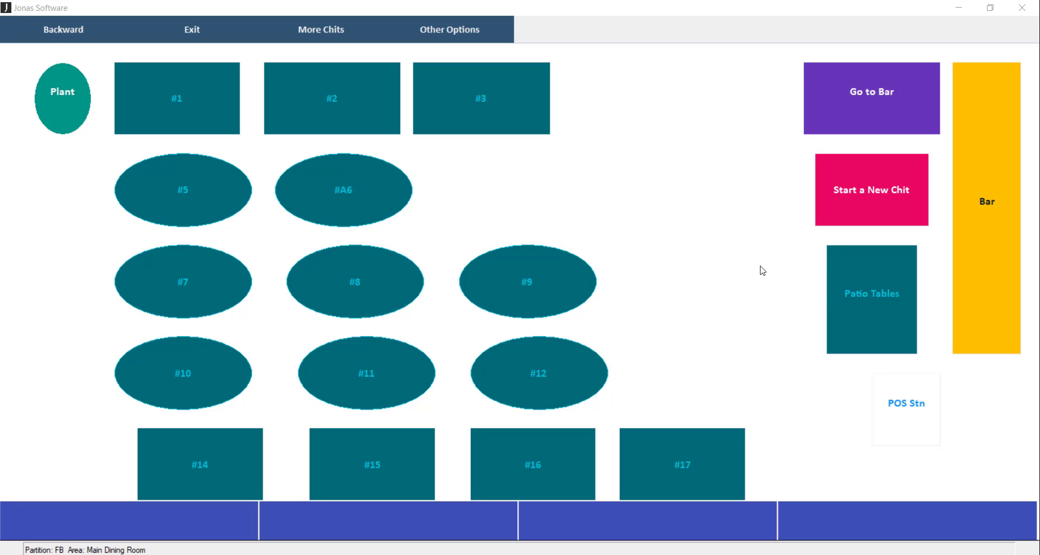
Open a chit on table #1 for the paying member's number with 3 covers.
left_click(189, 117)
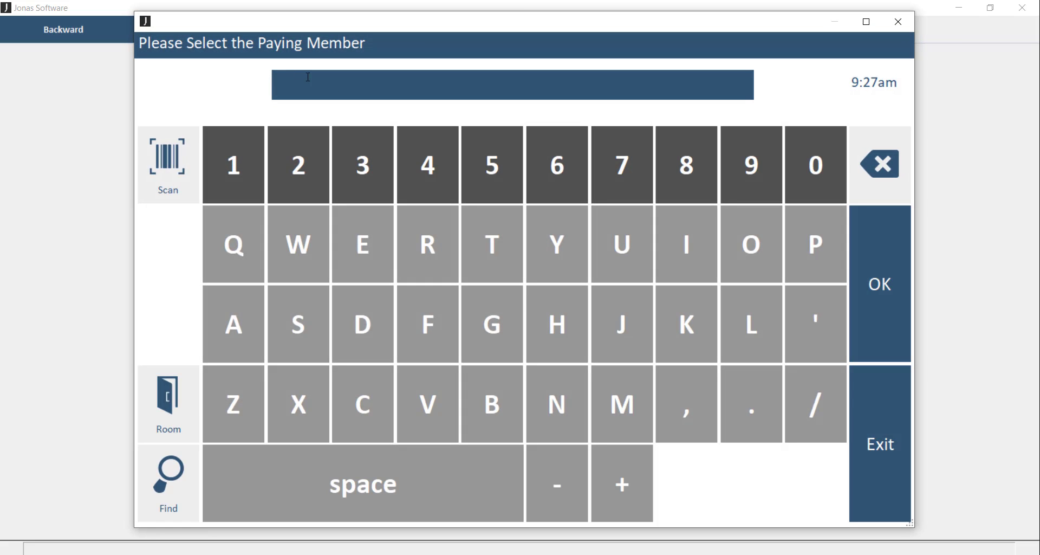
left_click(562, 187)
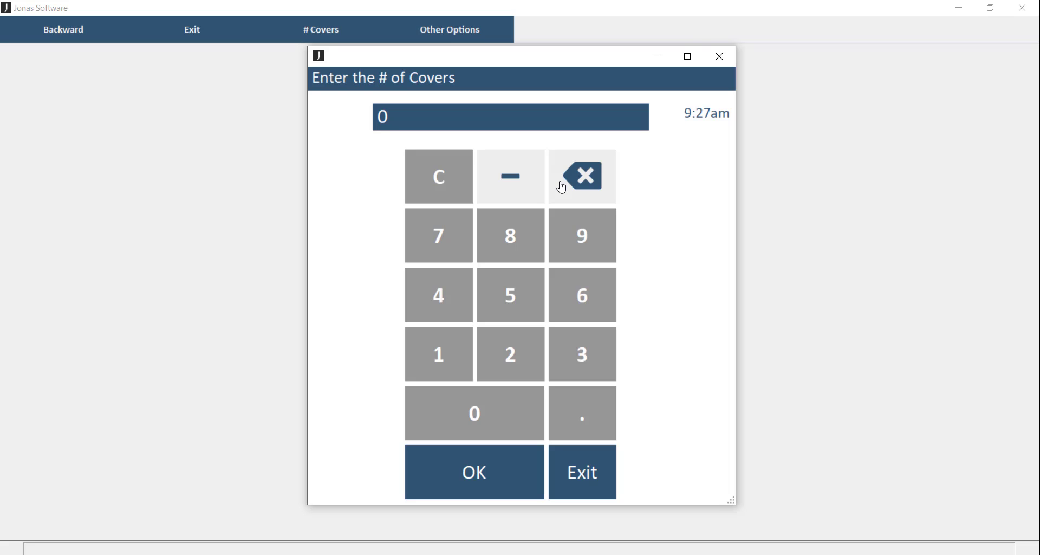
left_click(573, 353)
left_click(475, 487)
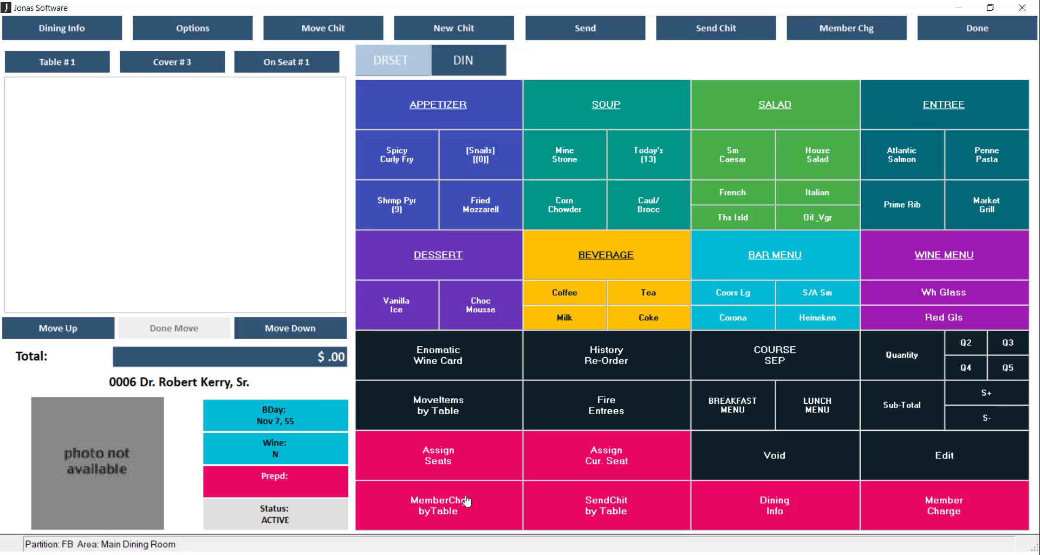
Add 3 seats to table 1 through seat assignment.
left_click(471, 463)
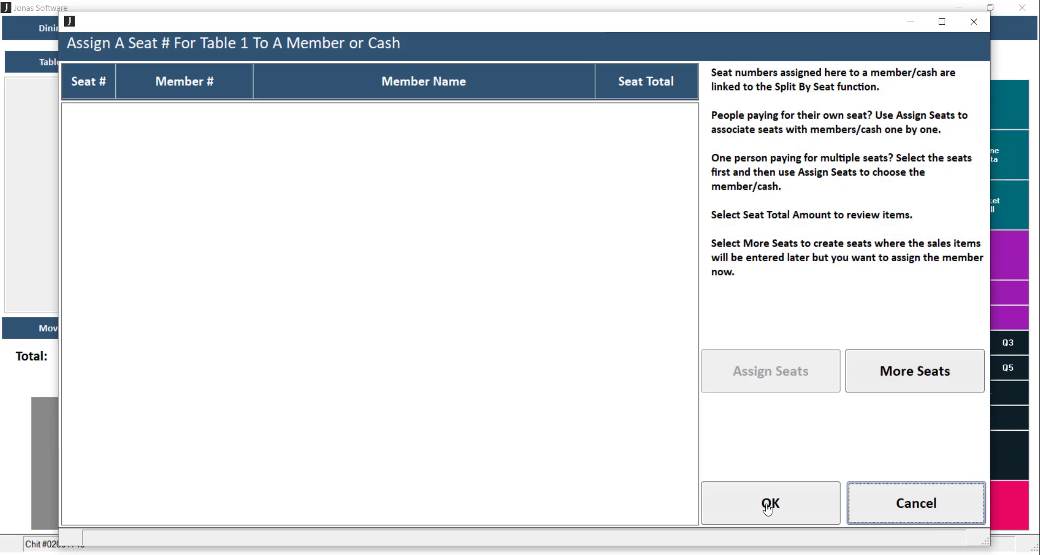
left_click(957, 388)
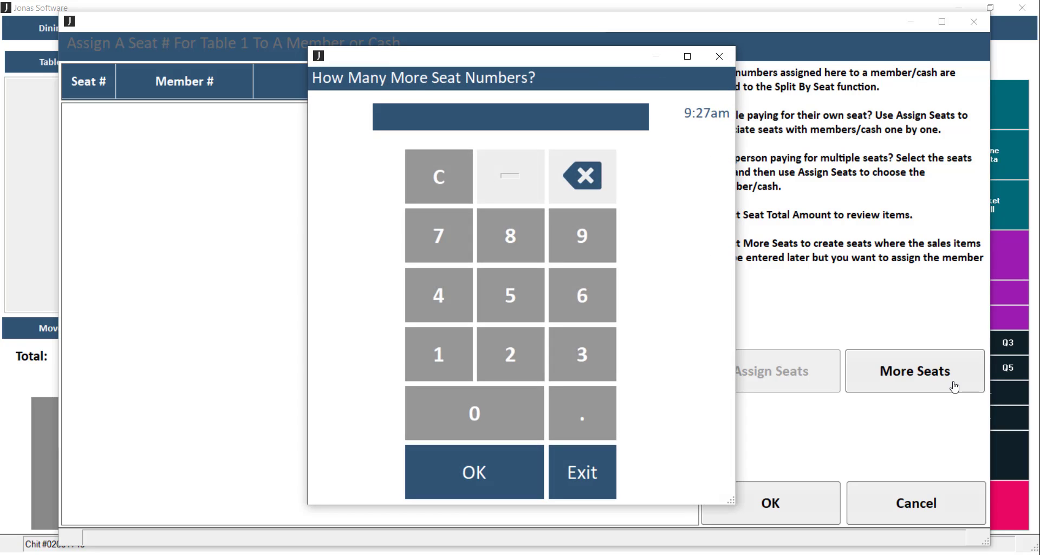
left_click(589, 340)
left_click(484, 475)
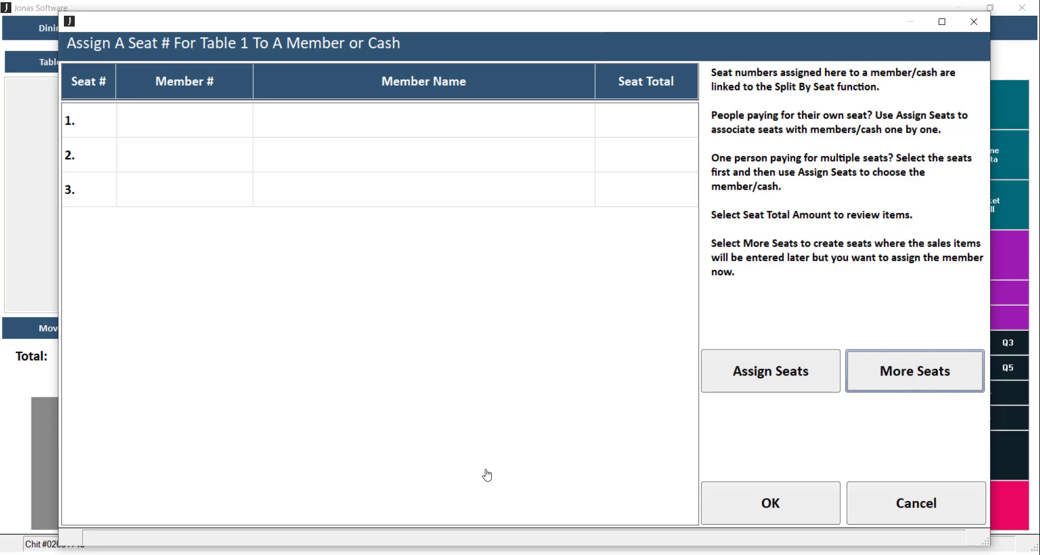
Assign seats 1, 2 and 3 each to its own member number and finish.
left_click(775, 391)
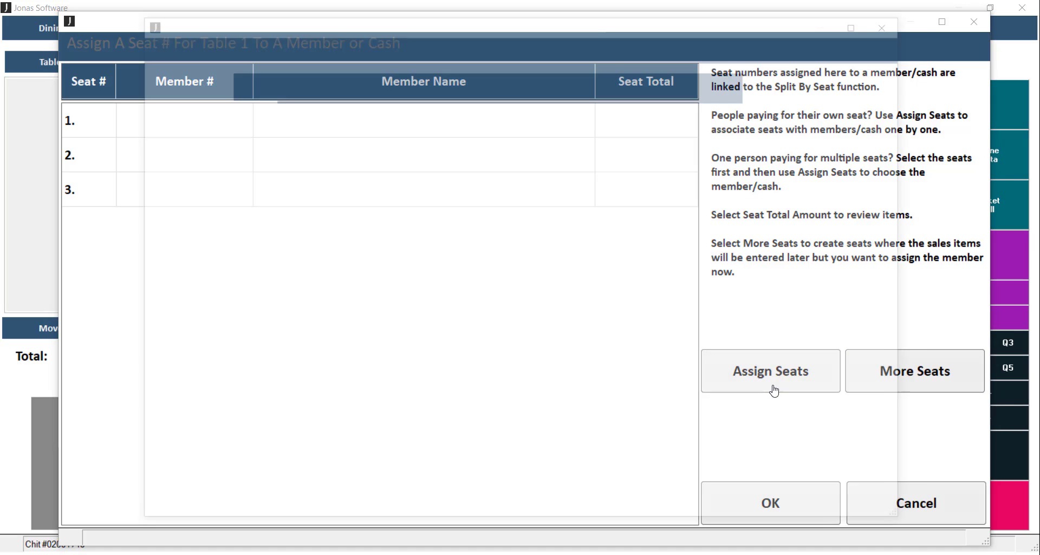
left_click(561, 175)
key("Return")
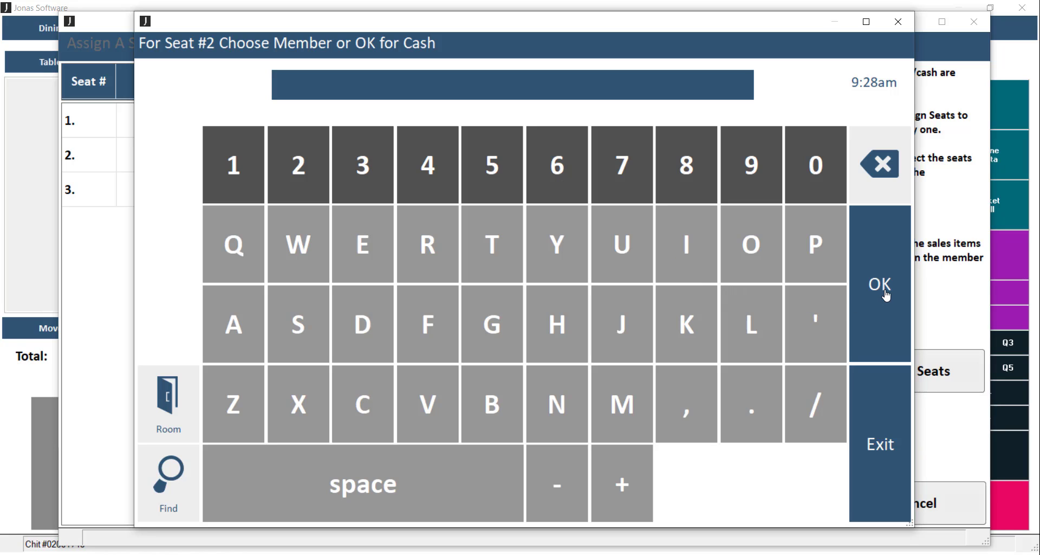
left_click(692, 163)
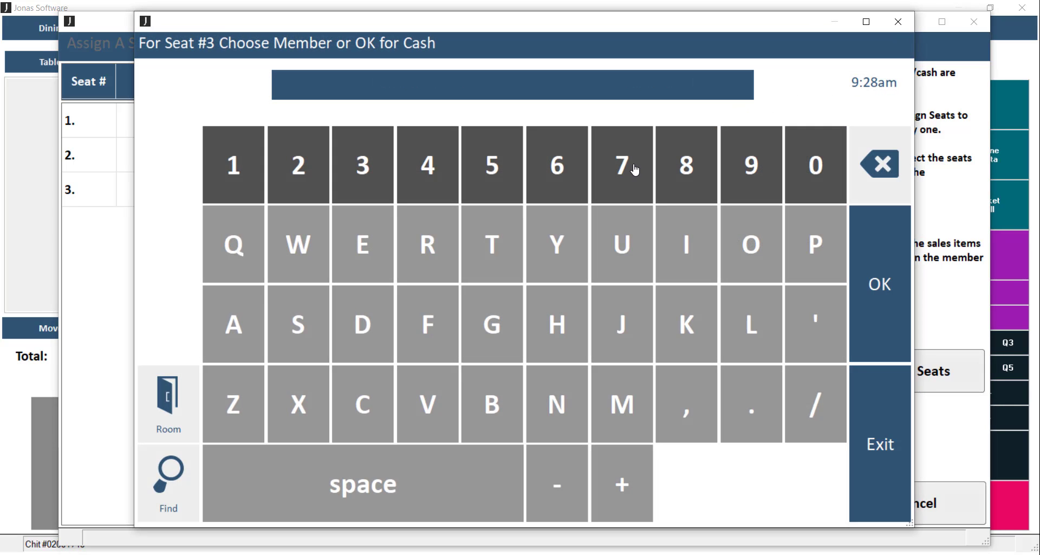
left_click(633, 167)
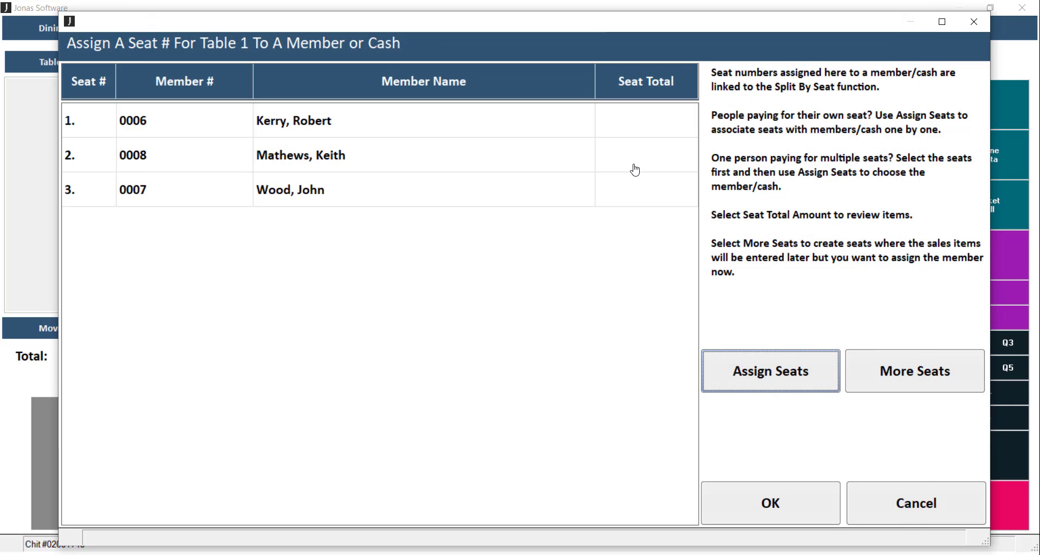
left_click(774, 503)
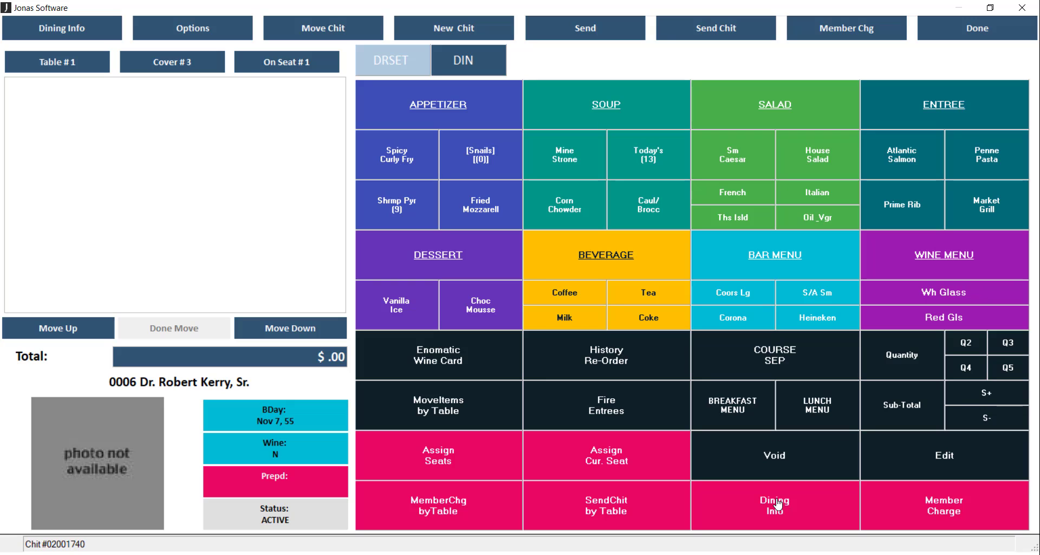
Order Minestrone for seat 1, Corn Chowder for seat 2 and Caul/Broc Soup for seat 3.
left_click(562, 145)
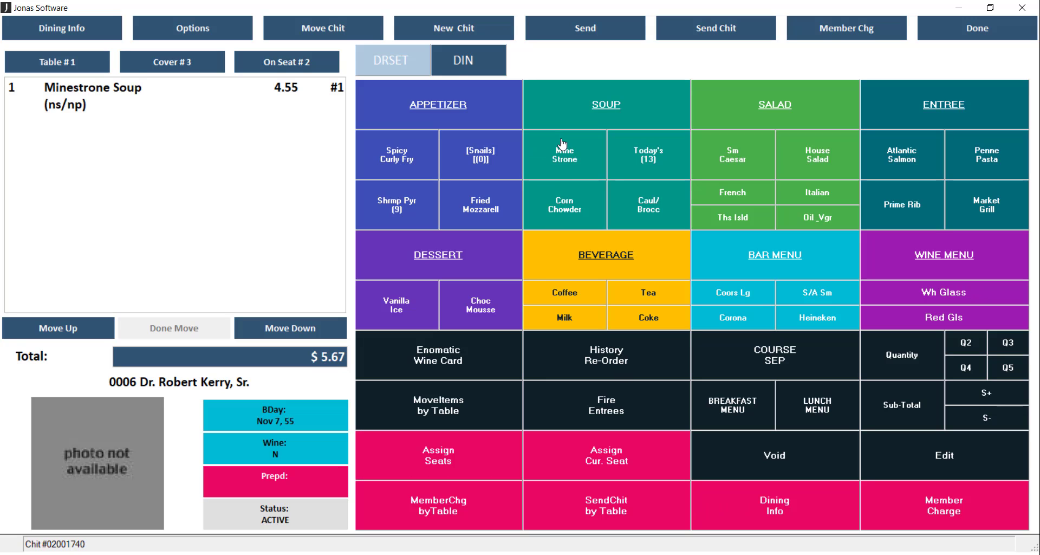
left_click(558, 207)
left_click(647, 210)
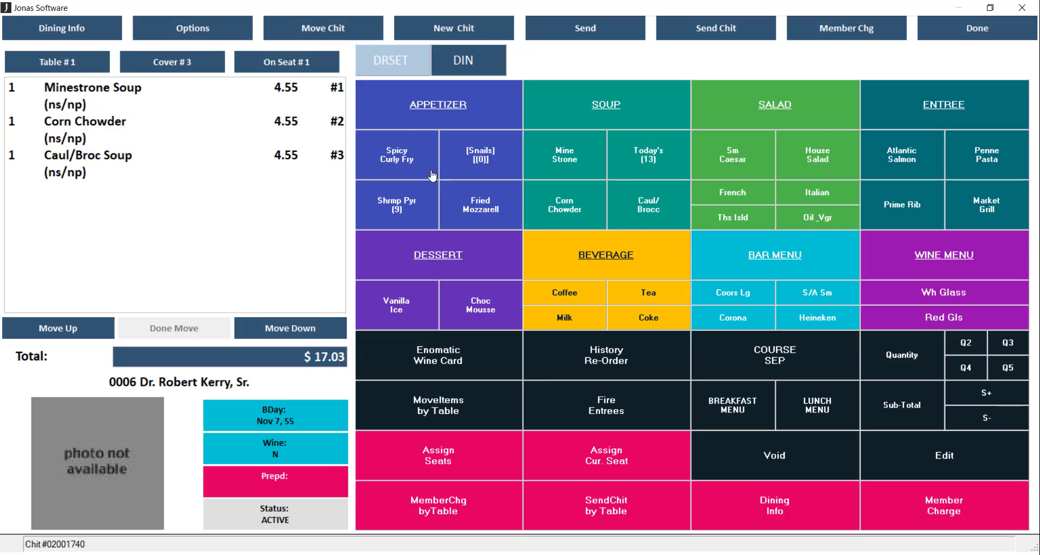
Open Split by Seat from DRSET, cancel the split, and start a chit on table #2.
left_click(404, 76)
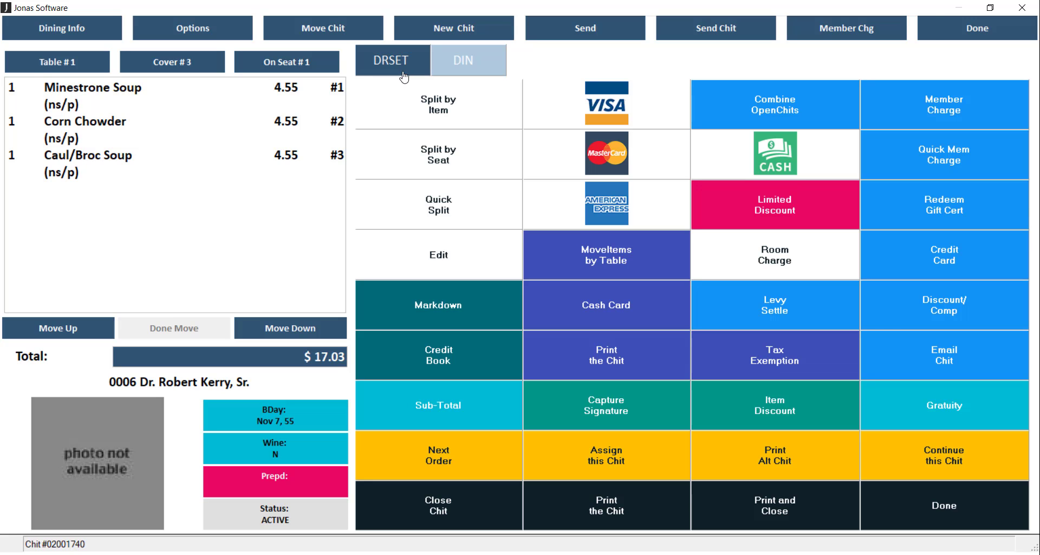
left_click(394, 165)
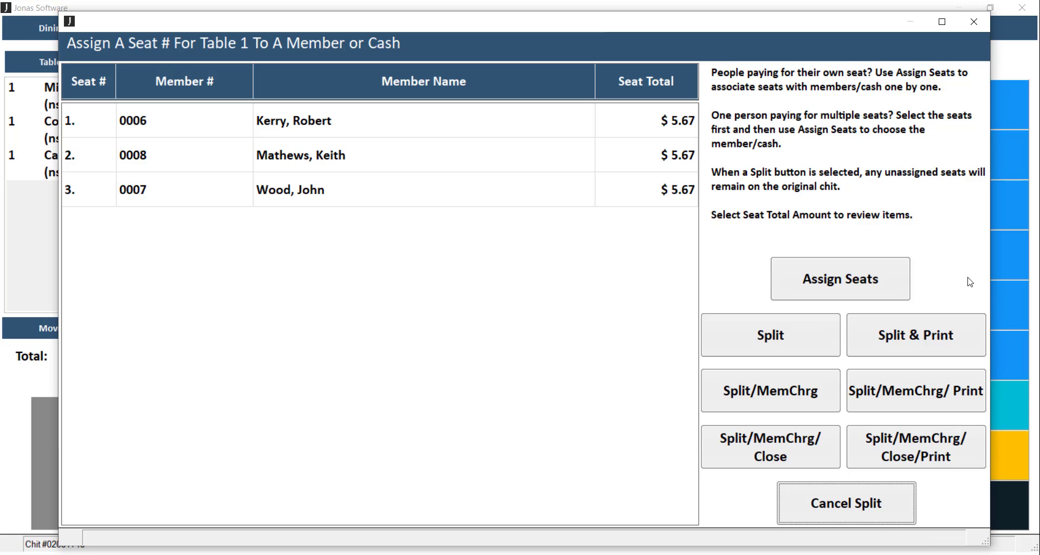
left_click(834, 512)
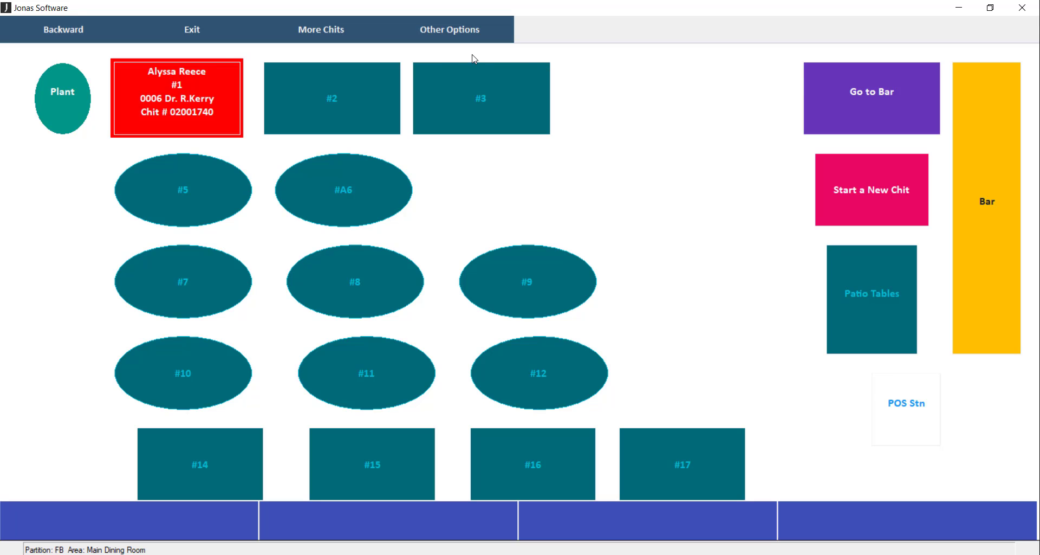
left_click(378, 93)
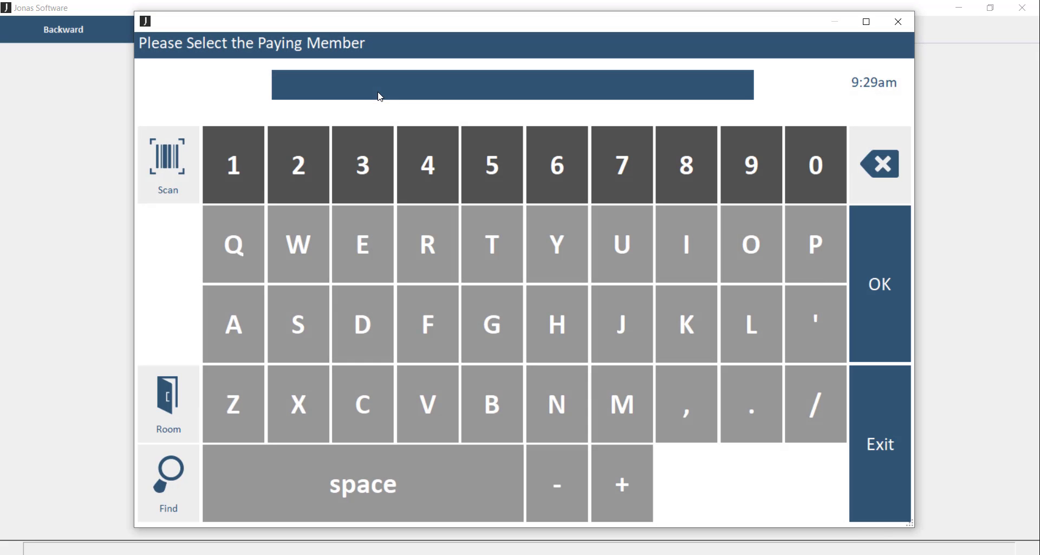
Pick the paying member, set 3 covers, and order Minestrone, Corn Chowder and Caul/Broc soups.
left_click(768, 179)
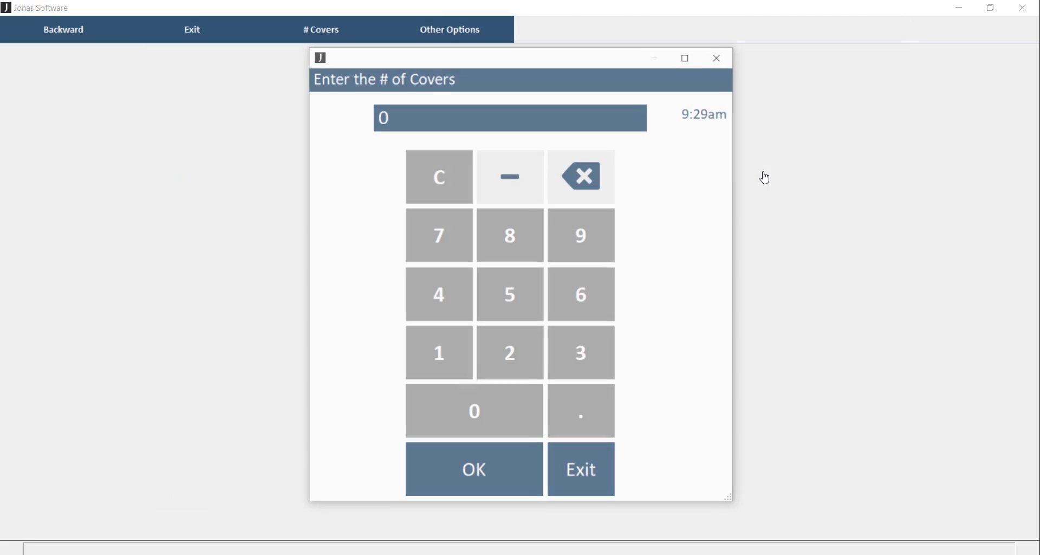
left_click(594, 355)
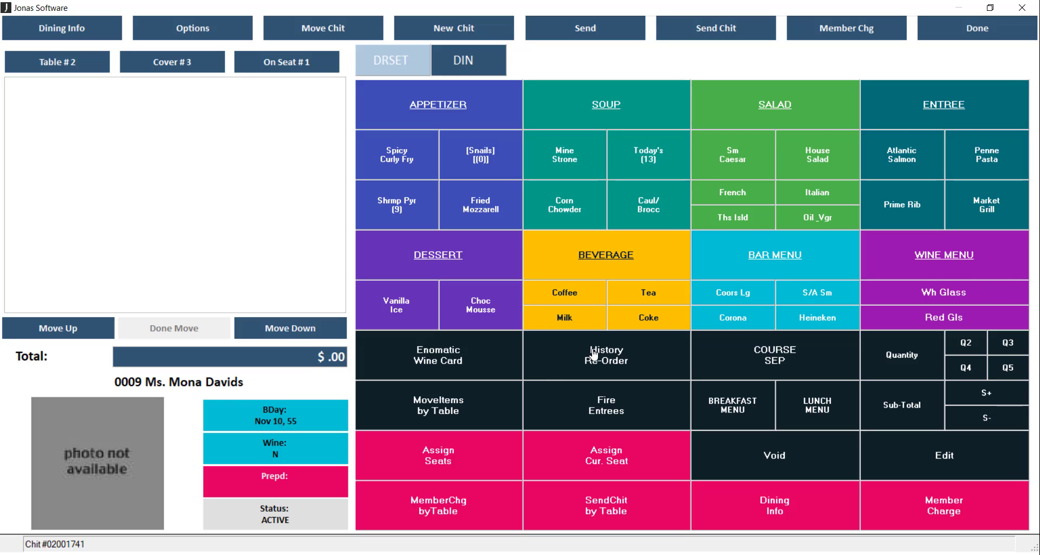
left_click(578, 163)
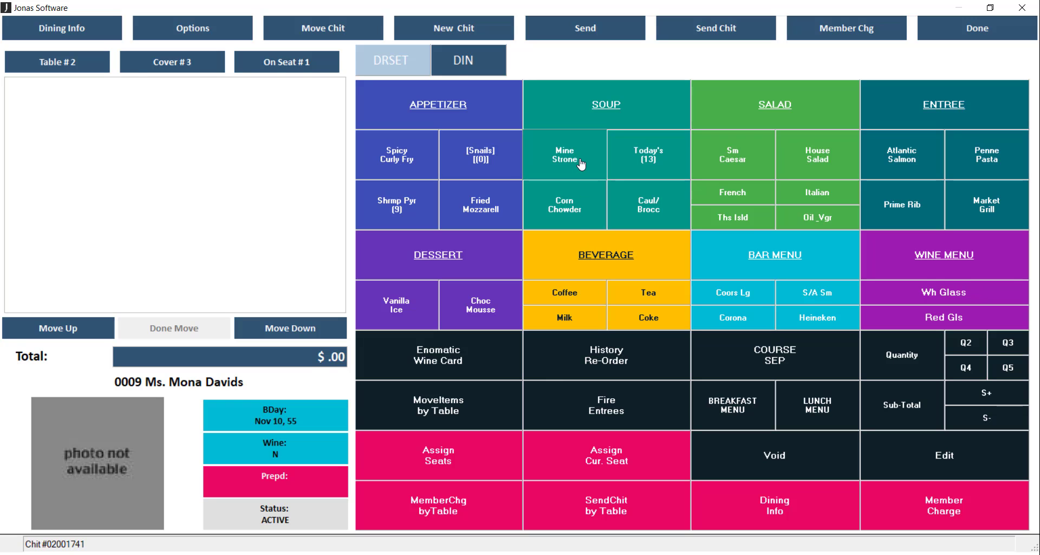
left_click(569, 204)
left_click(640, 207)
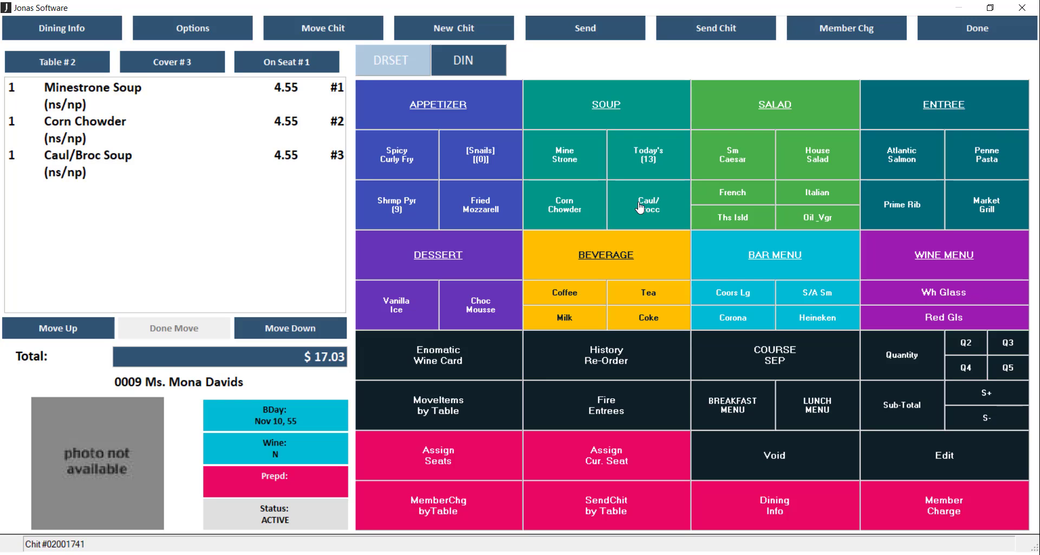
Assign seats 2 and 3 to their paying members and show the DRSET settlement options.
left_click(662, 467)
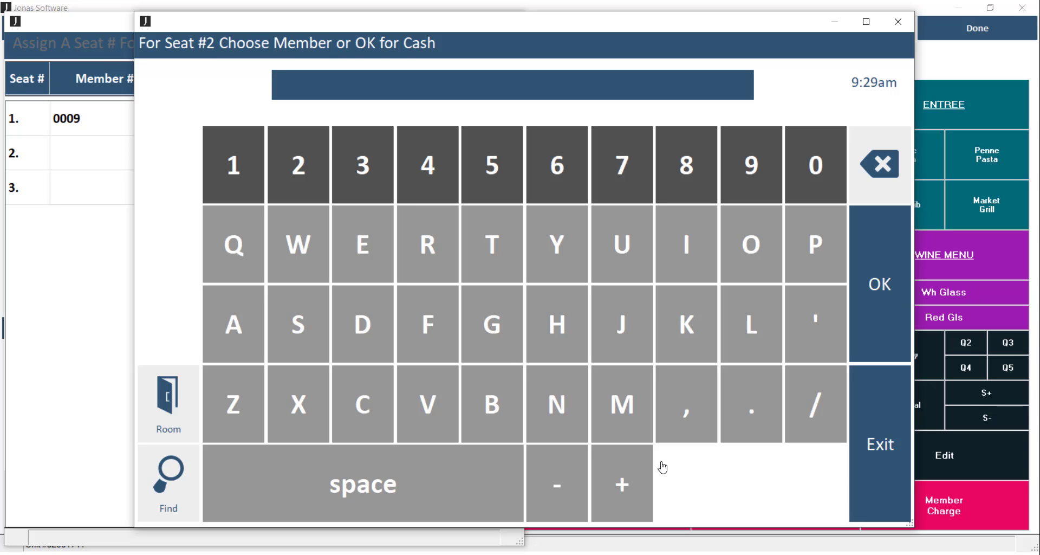
double_click(227, 159)
key("Return")
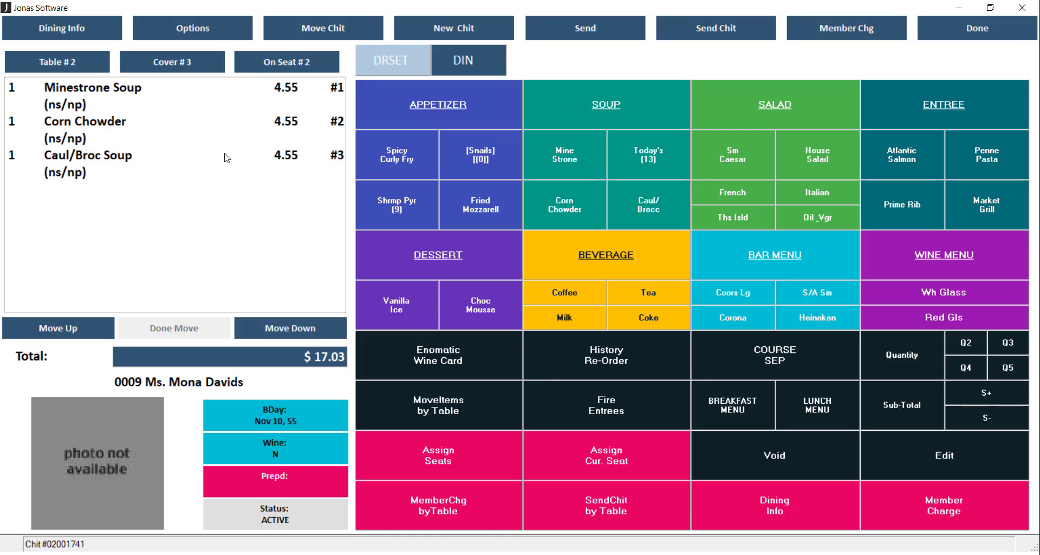
left_click(580, 458)
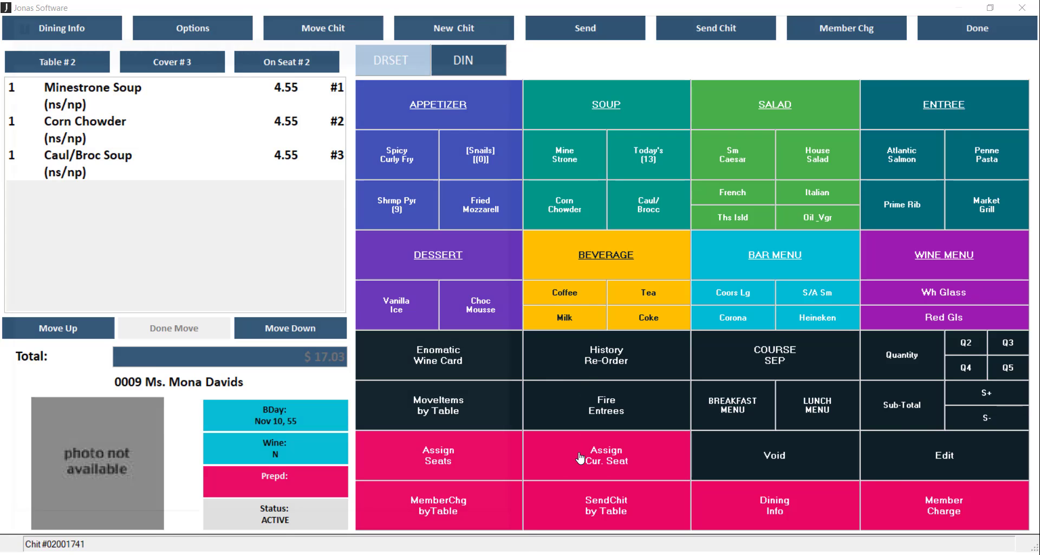
left_click(365, 157)
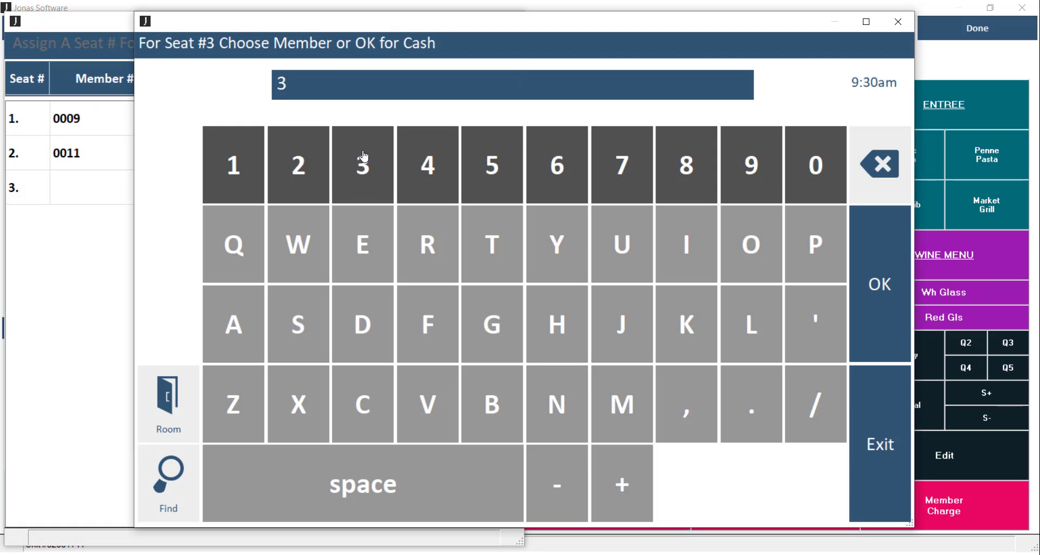
key("Return")
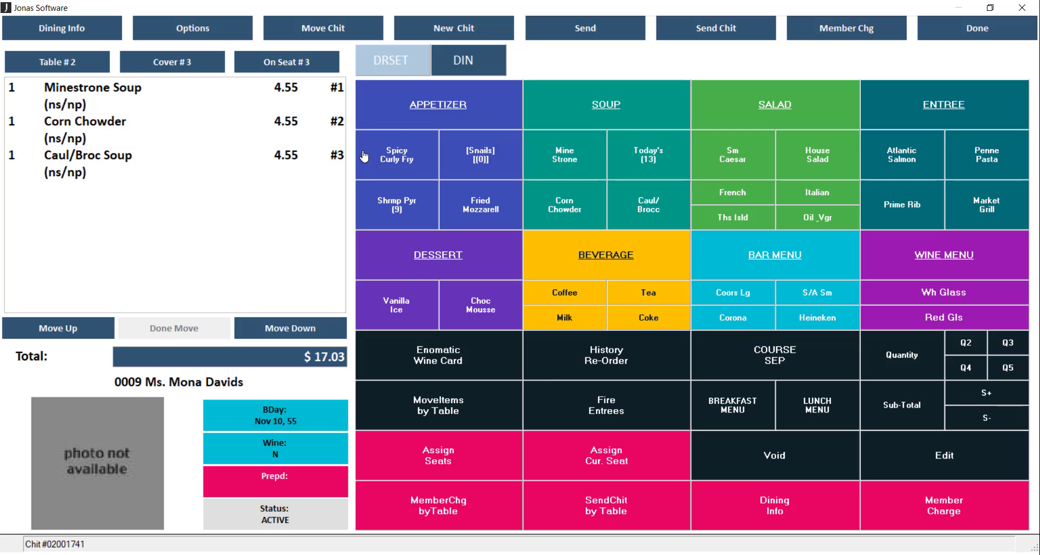
left_click(413, 72)
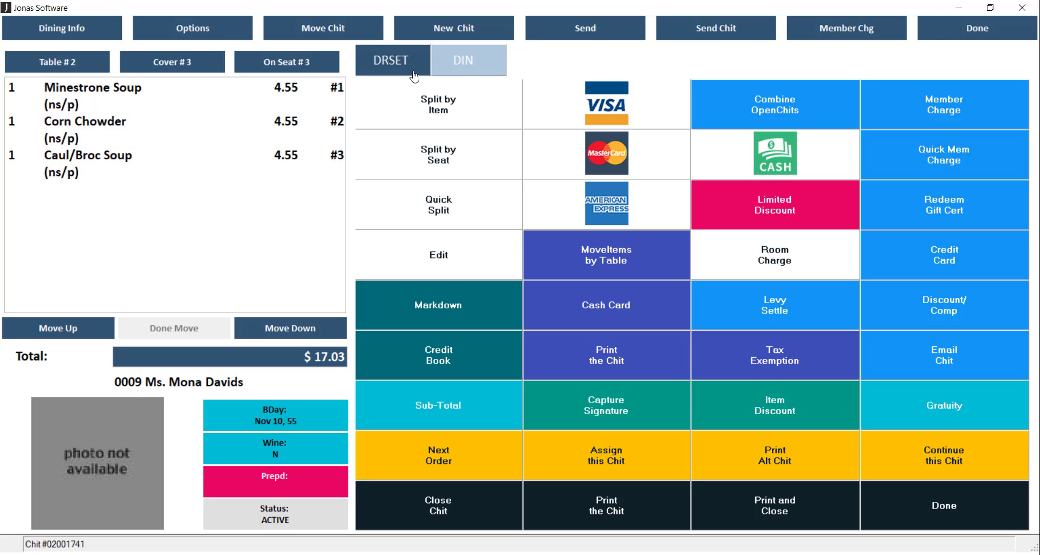
Split the Table 2 chit by seat among its three members and return to the floor plan.
left_click(489, 176)
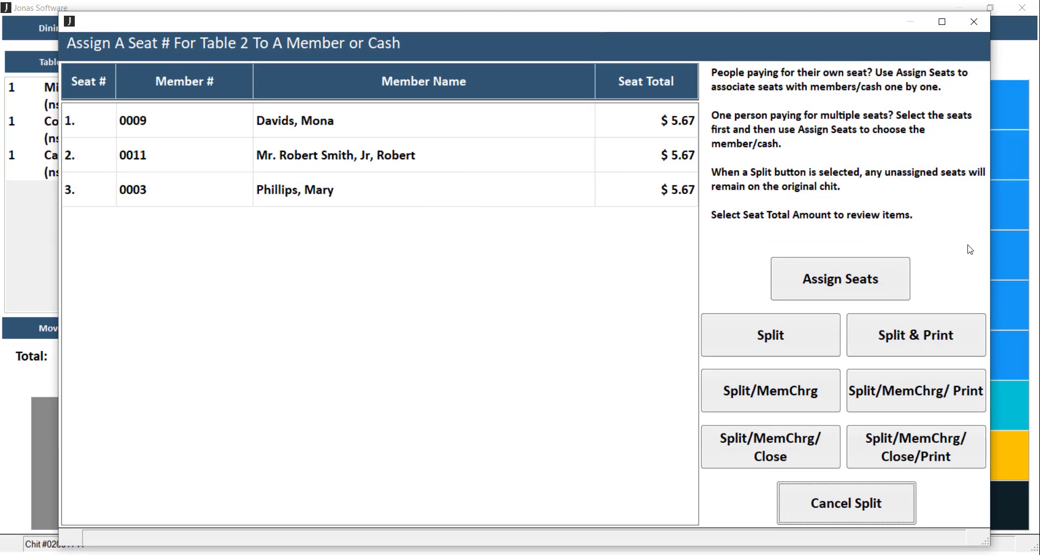
left_click(873, 519)
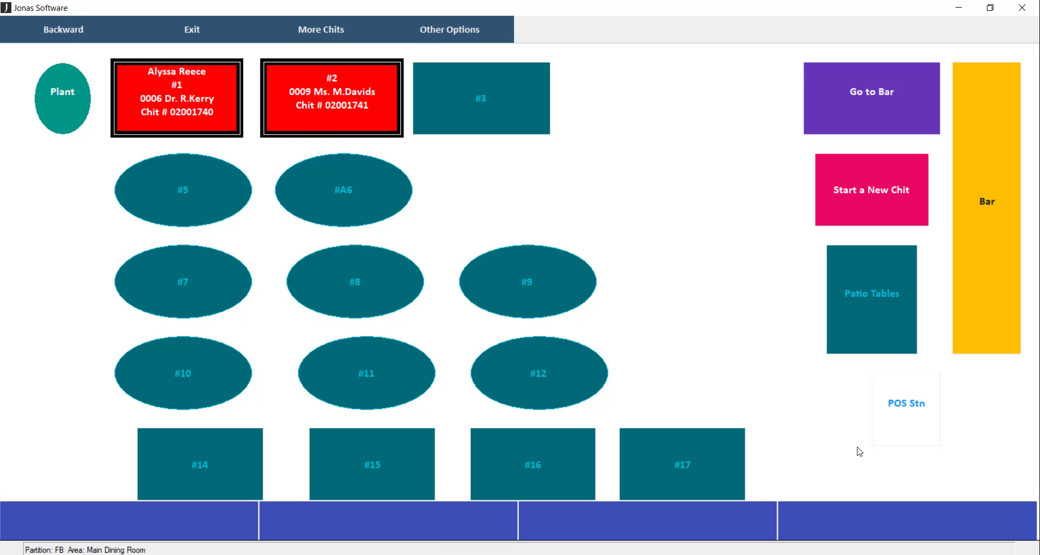
Open a chit on table #3 for the paying member with 3 covers.
left_click(498, 116)
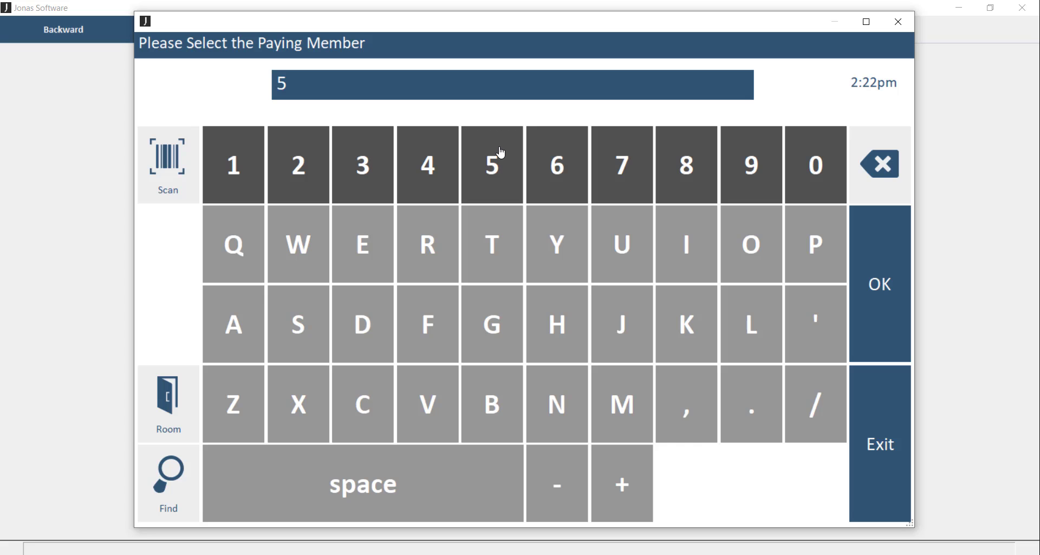
key("Return")
left_click(582, 345)
key("Return")
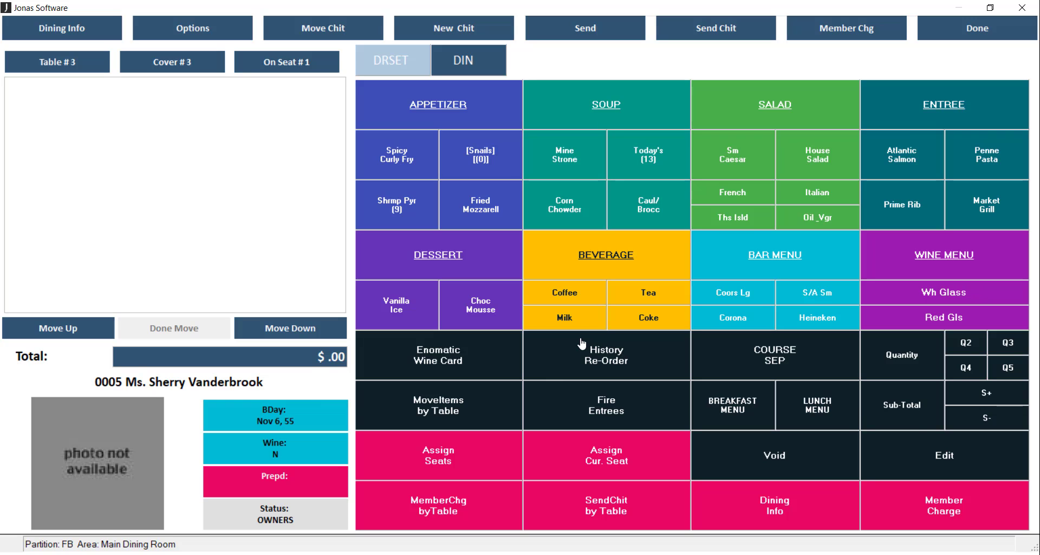
Add Minestrone, Corn Chowder and Caul/Broc soups to seats 1–3 and show settlement options.
left_click(573, 145)
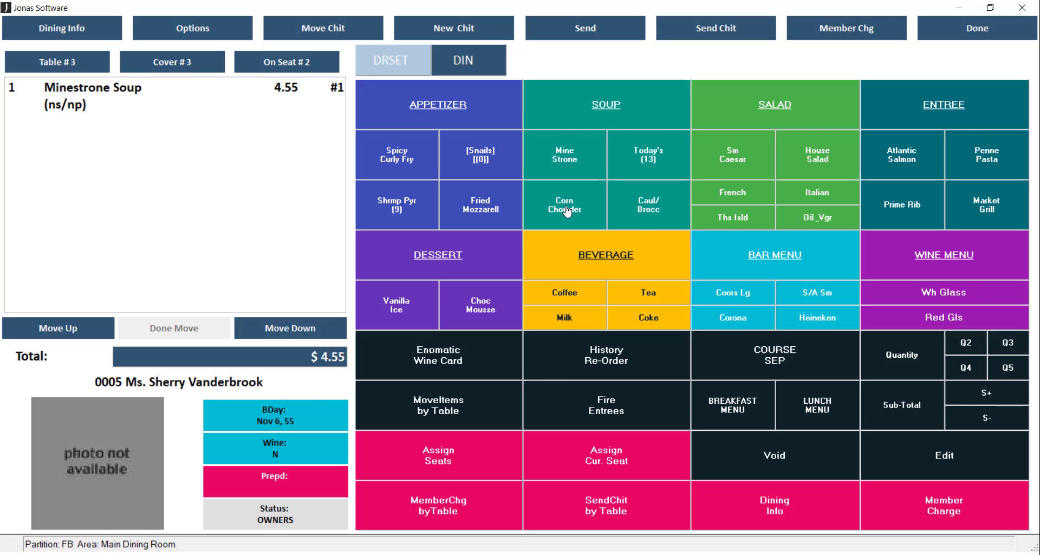
left_click(566, 211)
left_click(646, 221)
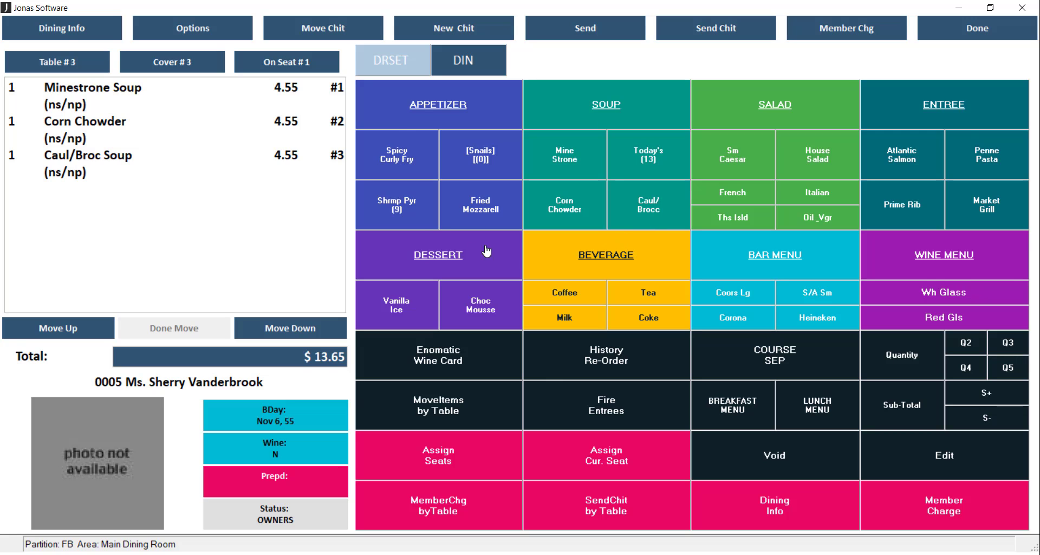
left_click(401, 75)
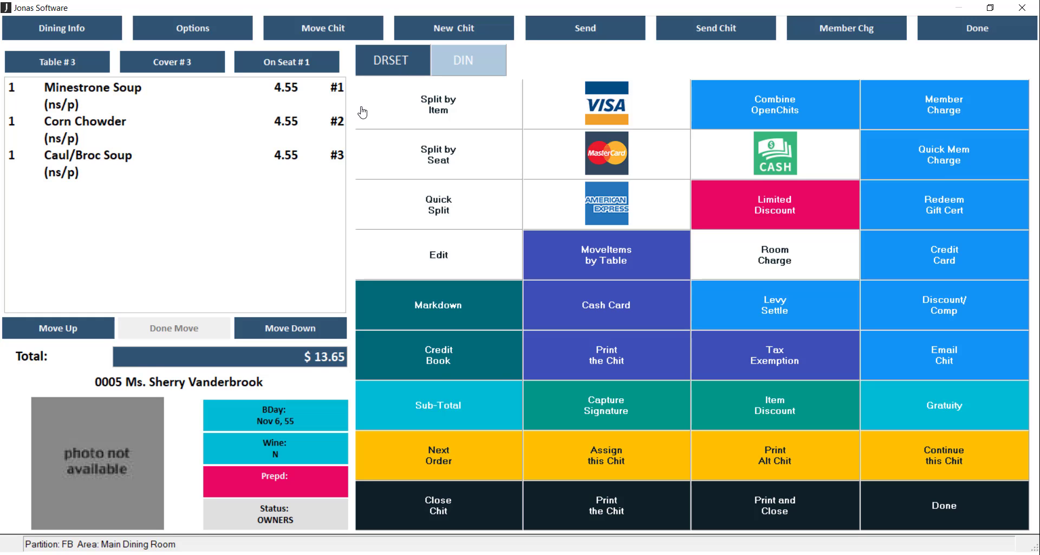
Open the Table 3 split-by-seat window, leaving seats 2 and 3 unselected.
left_click(397, 173)
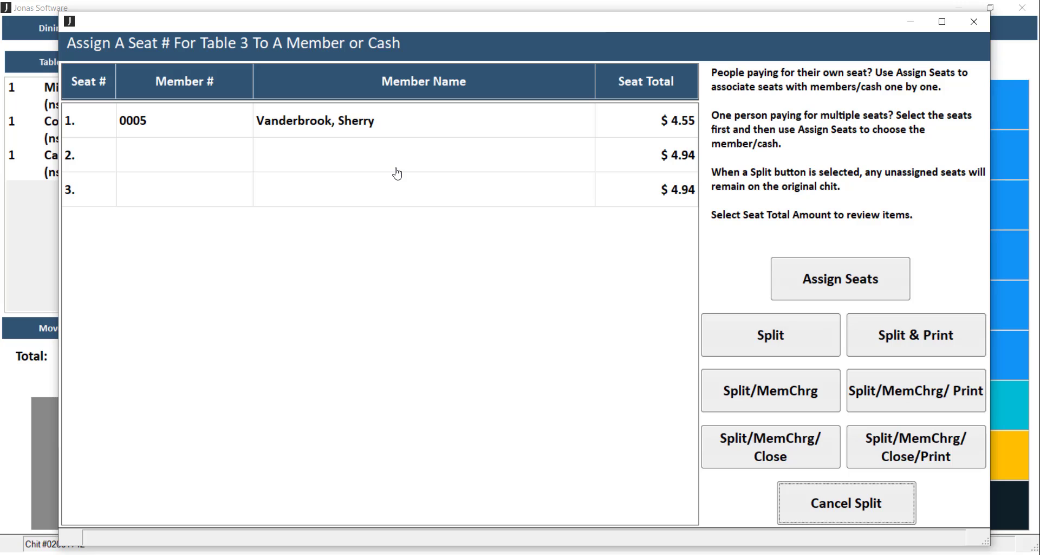
left_click(399, 163)
left_click(409, 190)
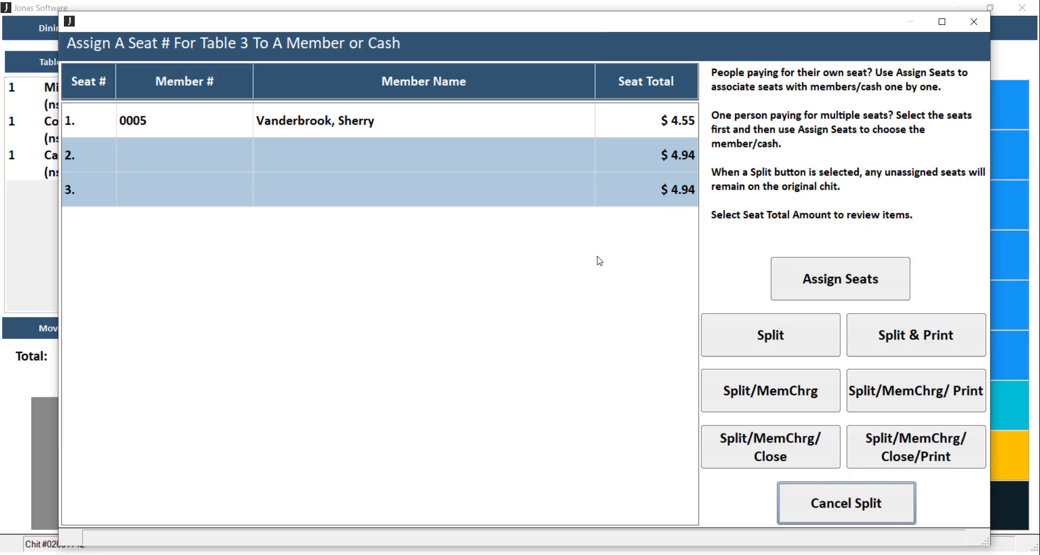
left_click(574, 193)
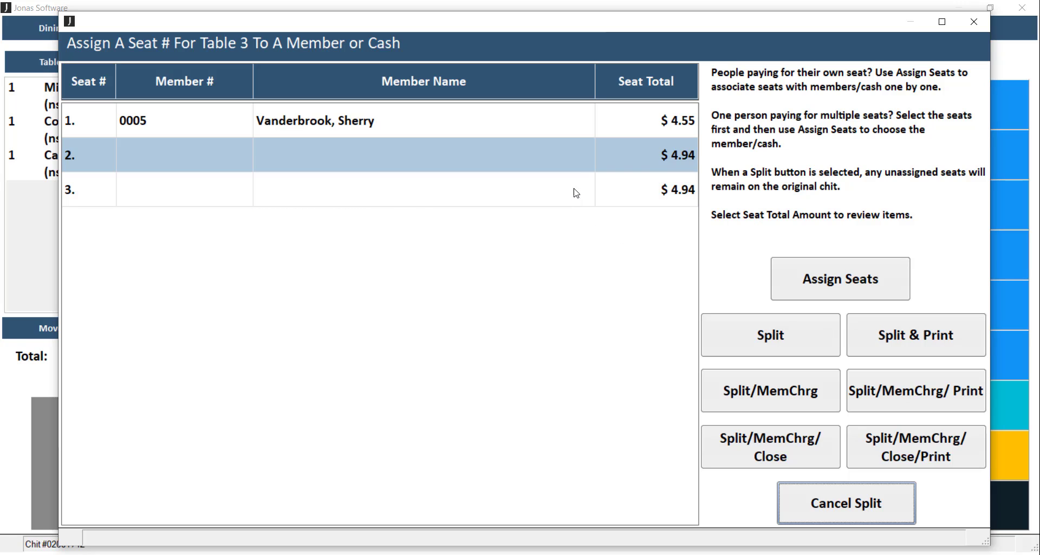
left_click(573, 149)
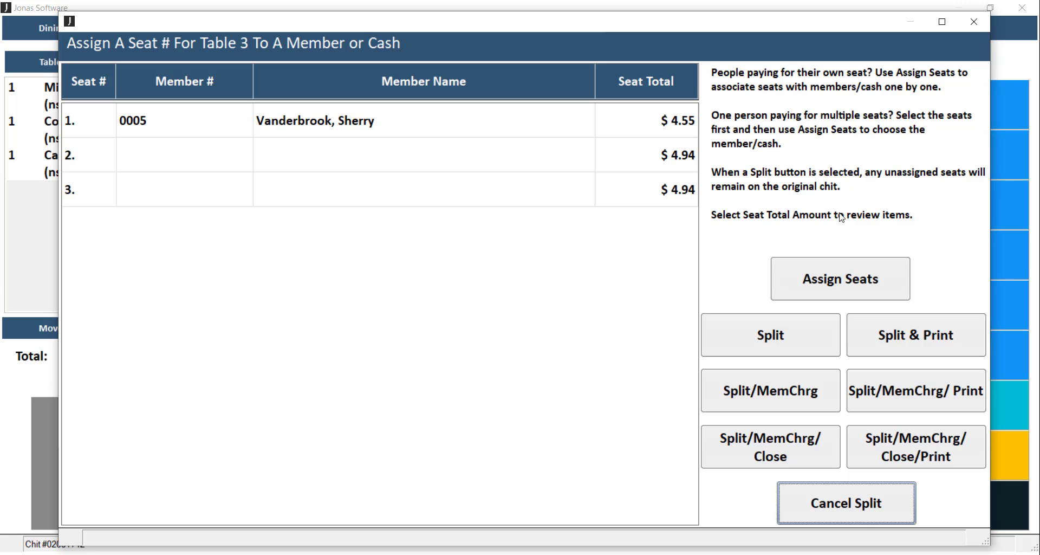
Assign seat 2 to a member's number and set seat 3 to Cash.
left_click(852, 286)
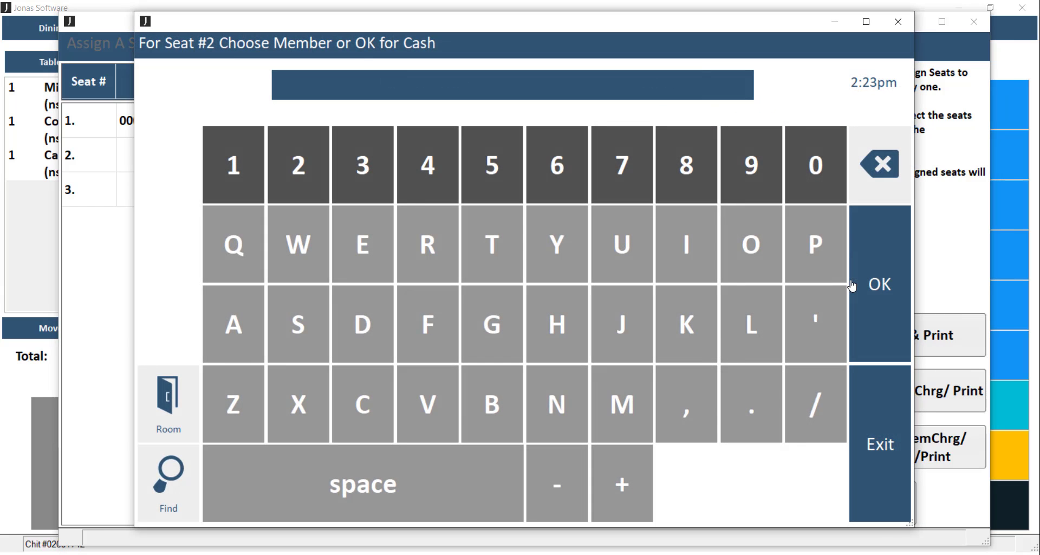
left_click(699, 174)
key("Return")
left_click(902, 258)
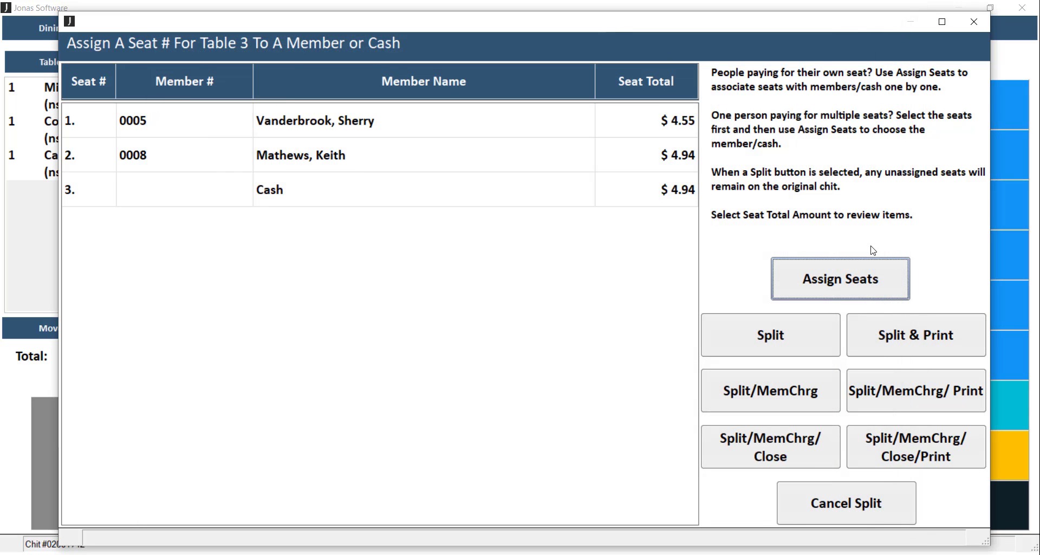